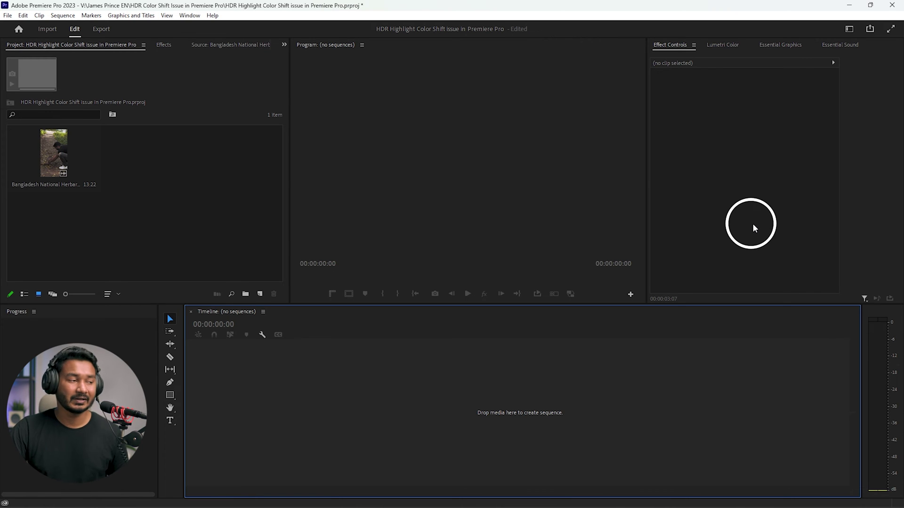
- Start a new sequence from the 3840x2160 24fps preset and name it James
{"action": "left_click", "coordinate": [205, 227]}
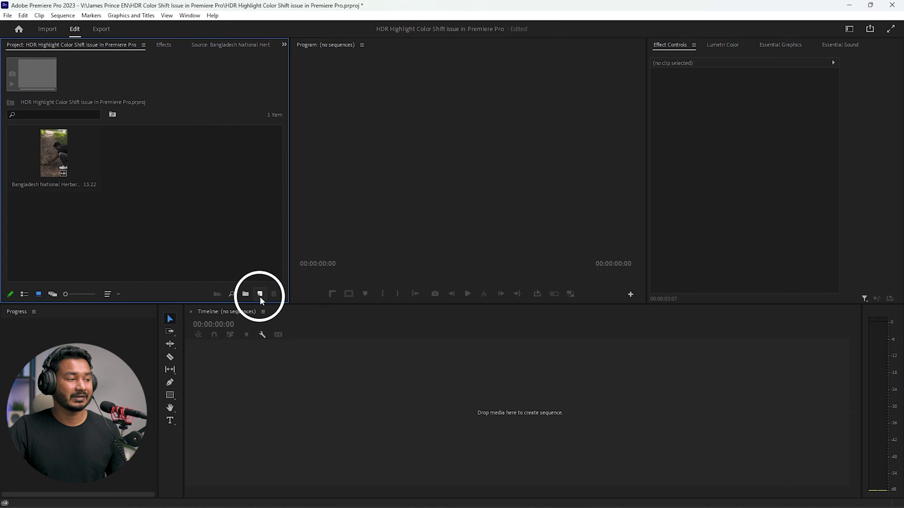
{"action": "left_click", "coordinate": [261, 296]}
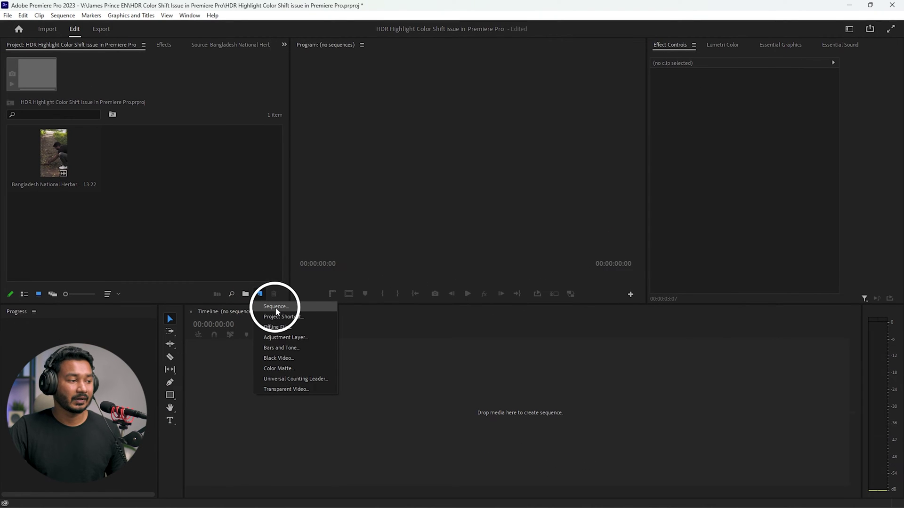
{"action": "left_click", "coordinate": [277, 307]}
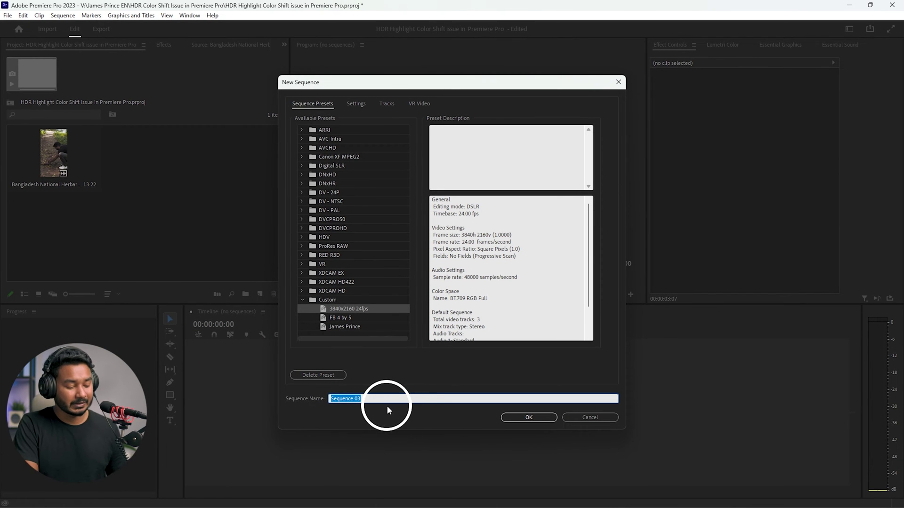
{"action": "type", "text": "James"}
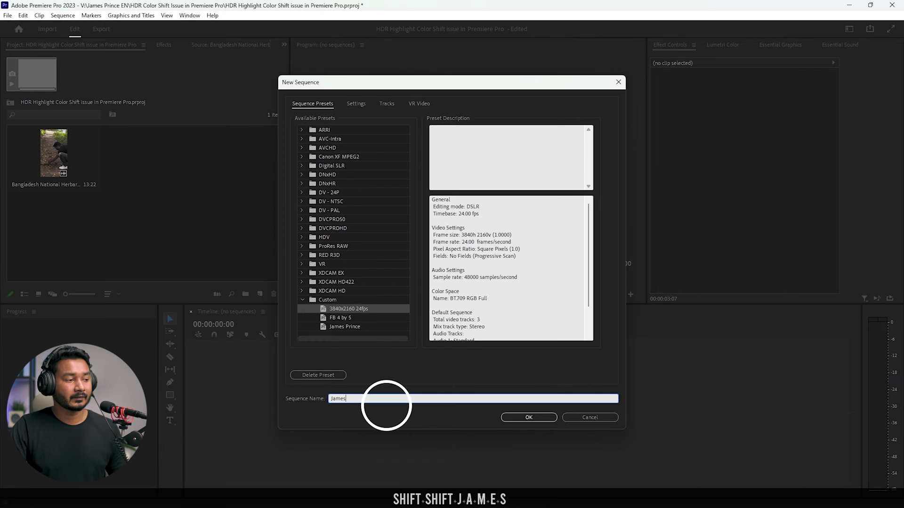
{"action": "left_click", "coordinate": [330, 311]}
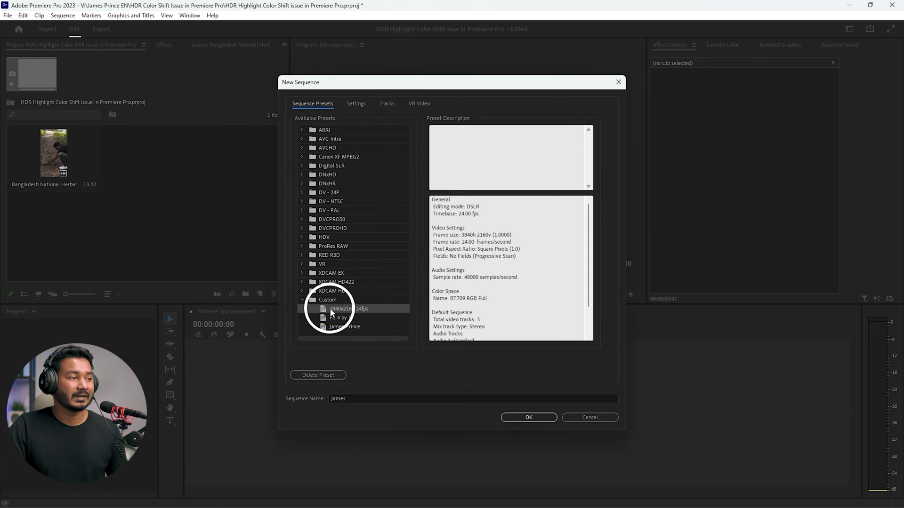
- Change the sequence frame size to 1920 x 1080 in Settings and create it
{"action": "left_click", "coordinate": [357, 104]}
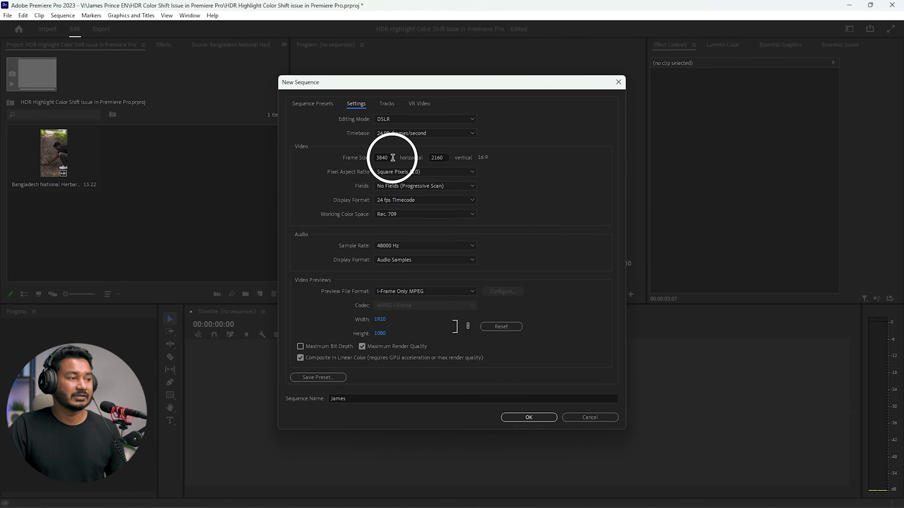
{"action": "left_click", "coordinate": [383, 158]}
{"action": "type", "text": "1920"}
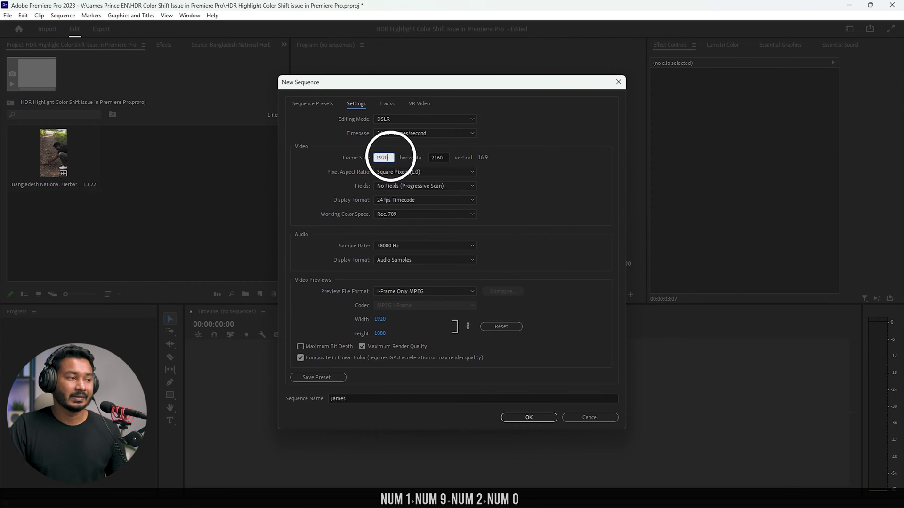
{"action": "left_click", "coordinate": [437, 158]}
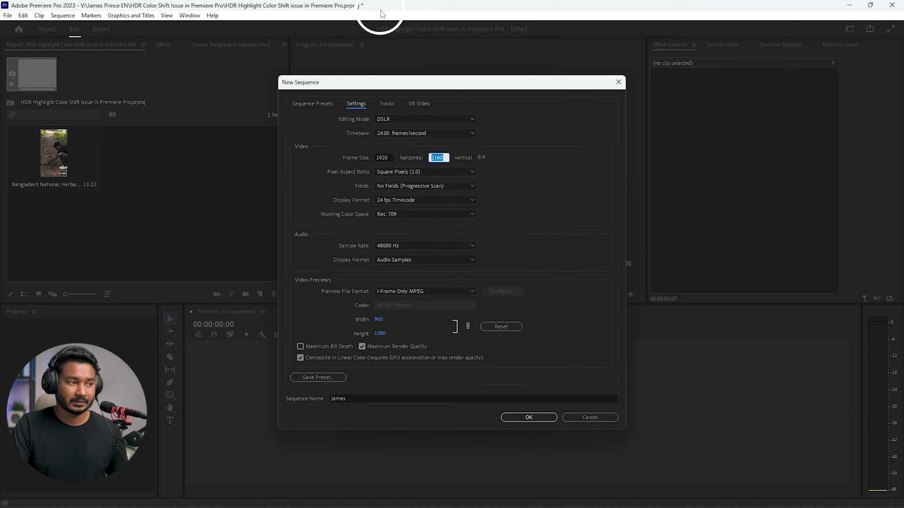
{"action": "type", "text": "10"}
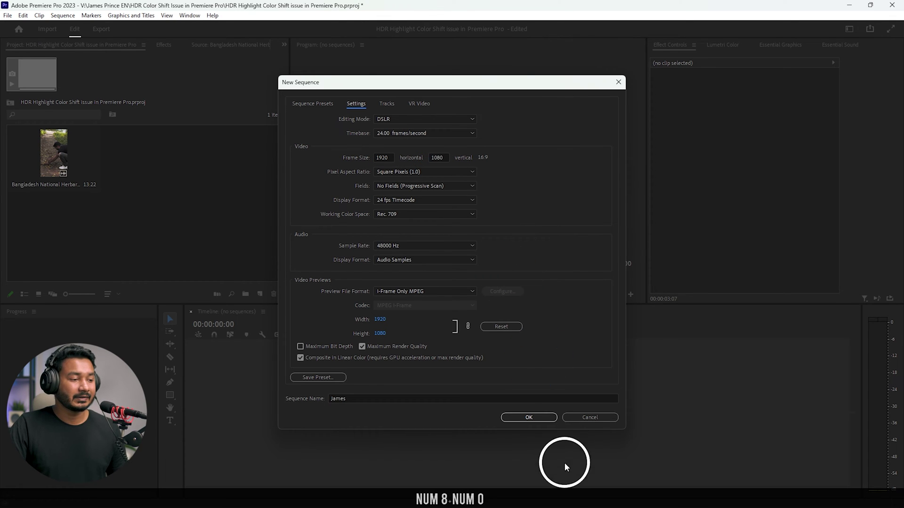
{"action": "left_click", "coordinate": [531, 418]}
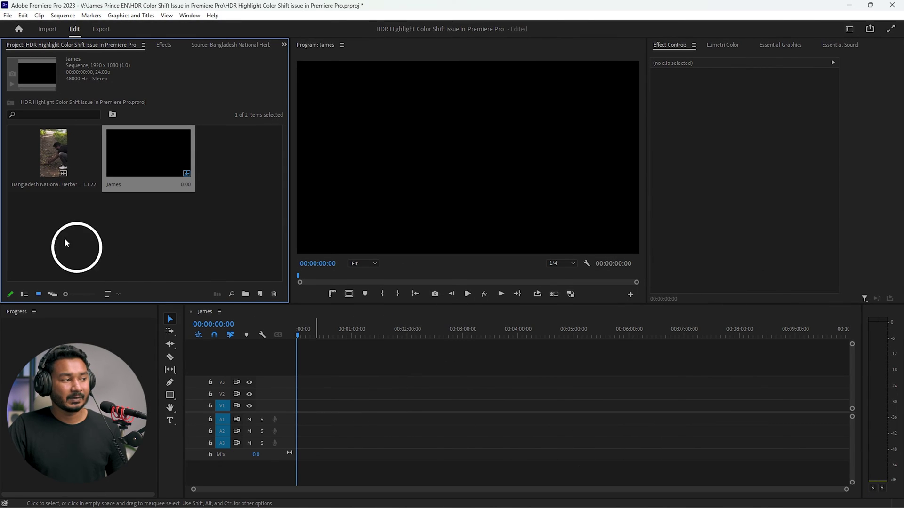
- Preview Bangladesh National Herbarium.mp4, then drop it onto the James timeline, keeping existing settings
{"action": "left_click", "coordinate": [54, 153]}
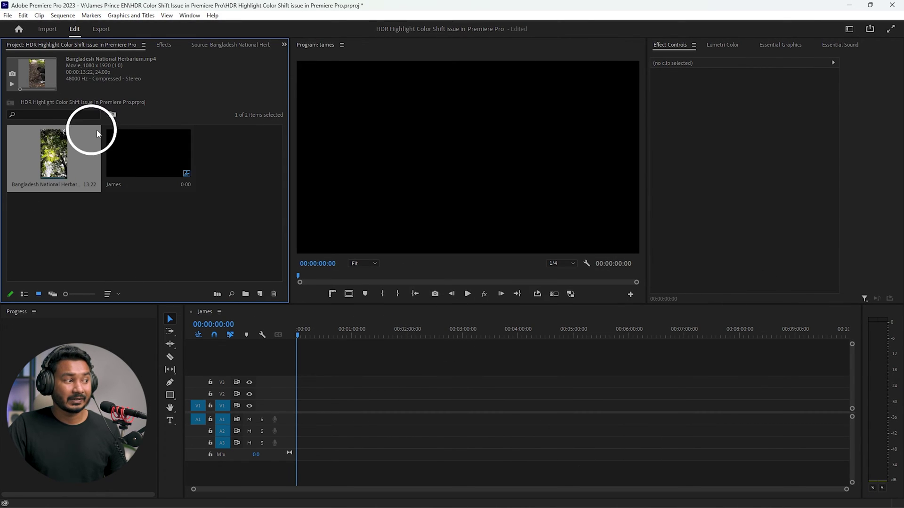
{"action": "double_click", "coordinate": [61, 157]}
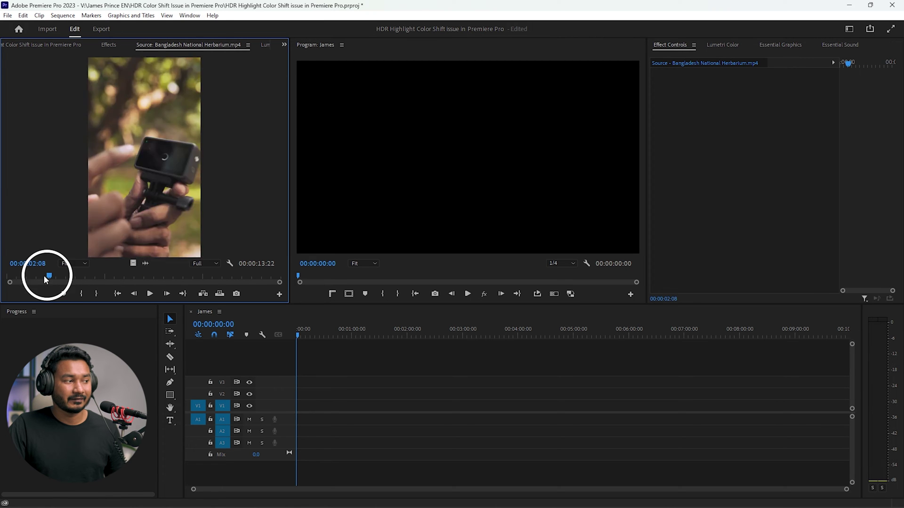
{"action": "left_click_drag", "start_coordinate": [44, 276], "coordinate": [17, 276]}
{"action": "key", "text": "space"}
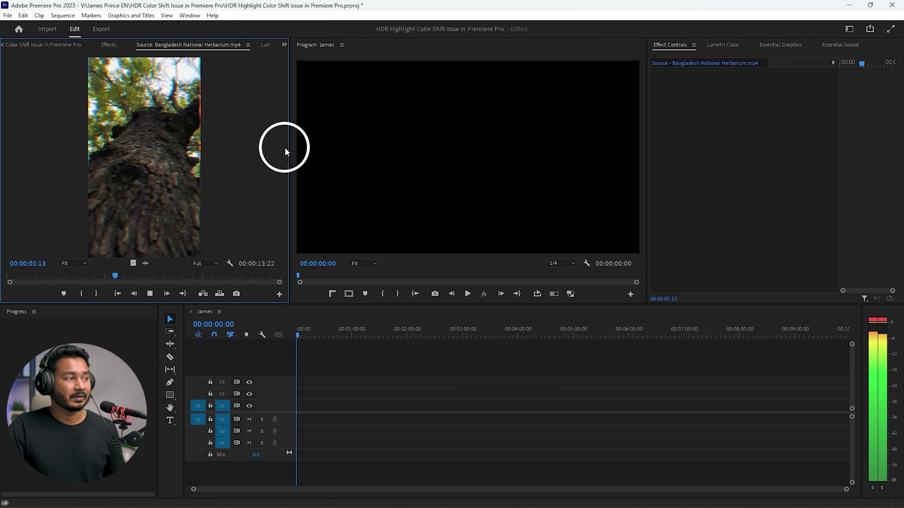
{"action": "key", "text": "shift+1"}
{"action": "left_click_drag", "start_coordinate": [59, 156], "coordinate": [298, 426]}
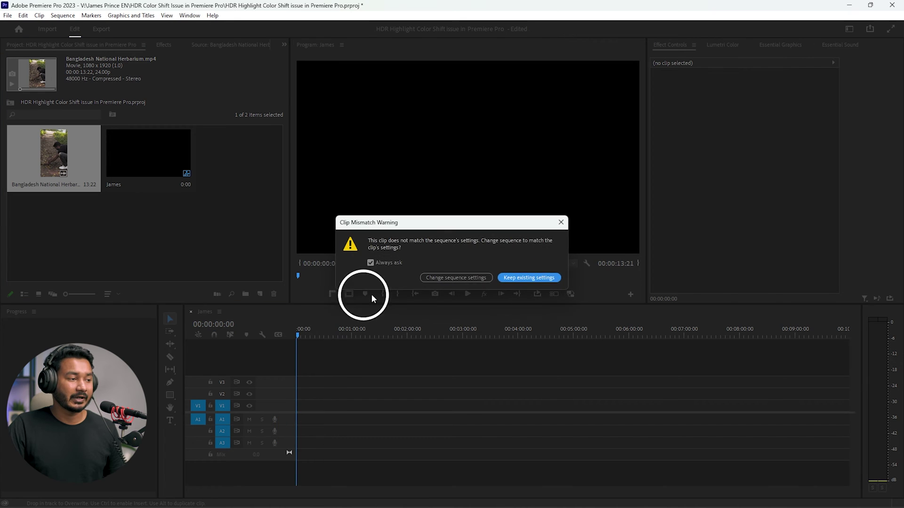
{"action": "left_click", "coordinate": [537, 278]}
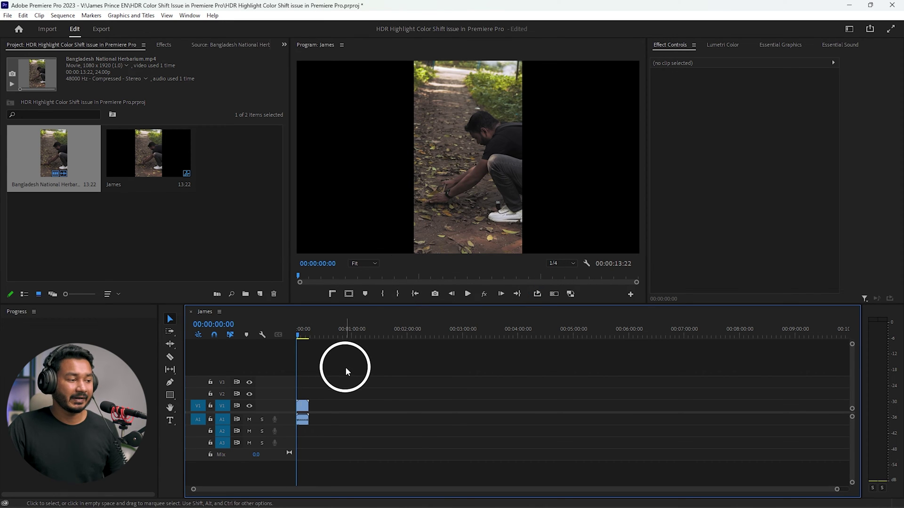
- Zoom into the timeline and Alt-drag the herbarium clip from V1 to duplicate it onto V2
{"action": "scroll", "coordinate": [415, 400], "scroll_direction": "up", "scroll_amount": 2, "text": "alt"}
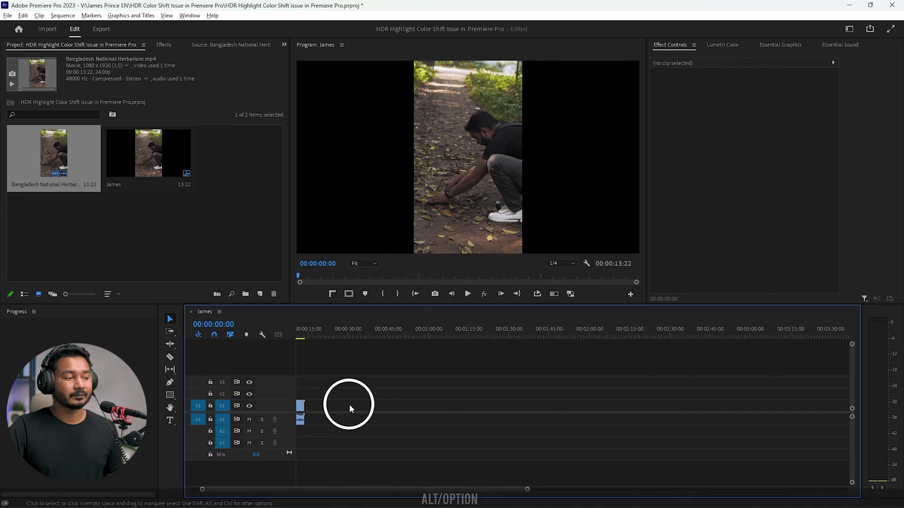
{"action": "scroll", "coordinate": [352, 402], "scroll_direction": "up", "scroll_amount": 8}
{"action": "scroll", "coordinate": [375, 408], "scroll_direction": "left", "scroll_amount": 5}
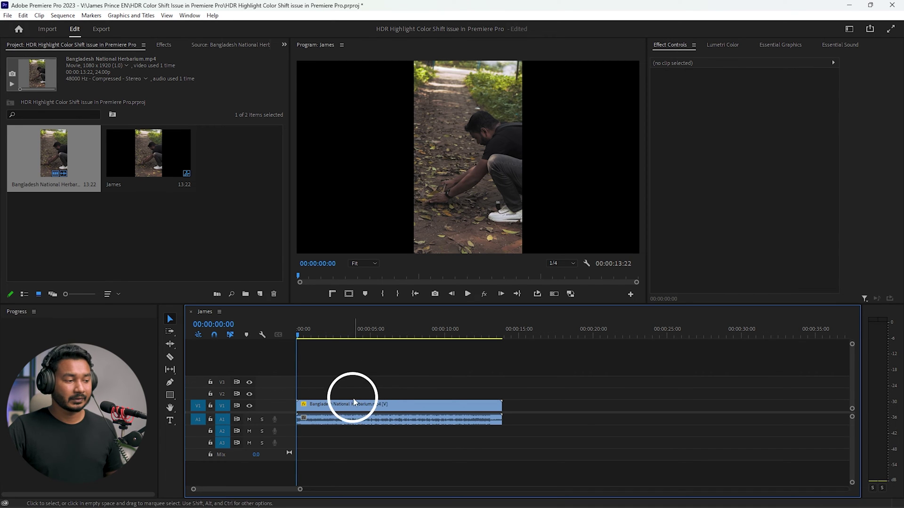
{"action": "left_click_drag", "start_coordinate": [356, 404], "coordinate": [360, 396]}
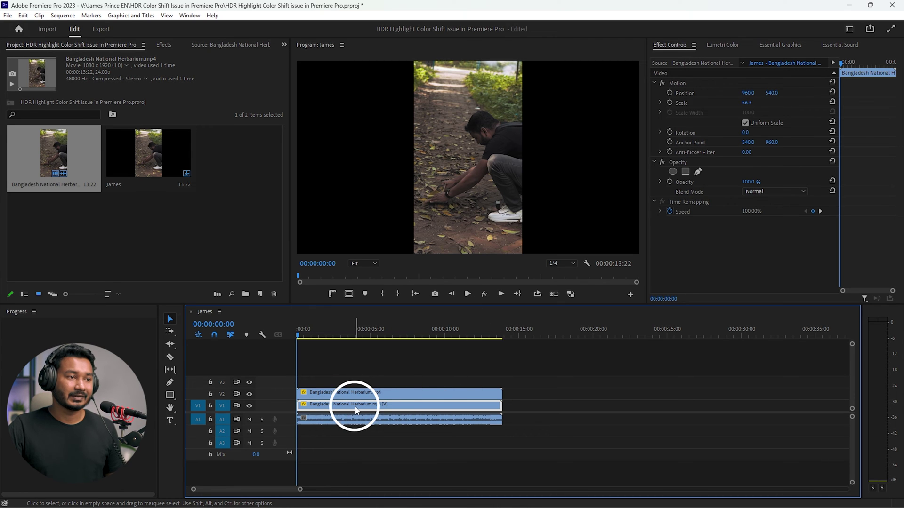
- Bring up the Effect Controls panel for the V1 clip from the Window menu
{"action": "left_click", "coordinate": [683, 46]}
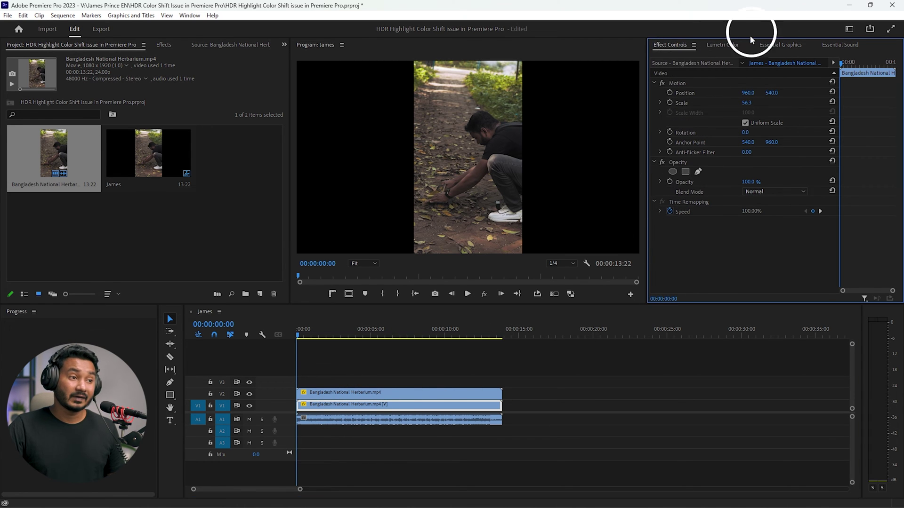
{"action": "left_click_drag", "start_coordinate": [685, 50], "coordinate": [621, 50]}
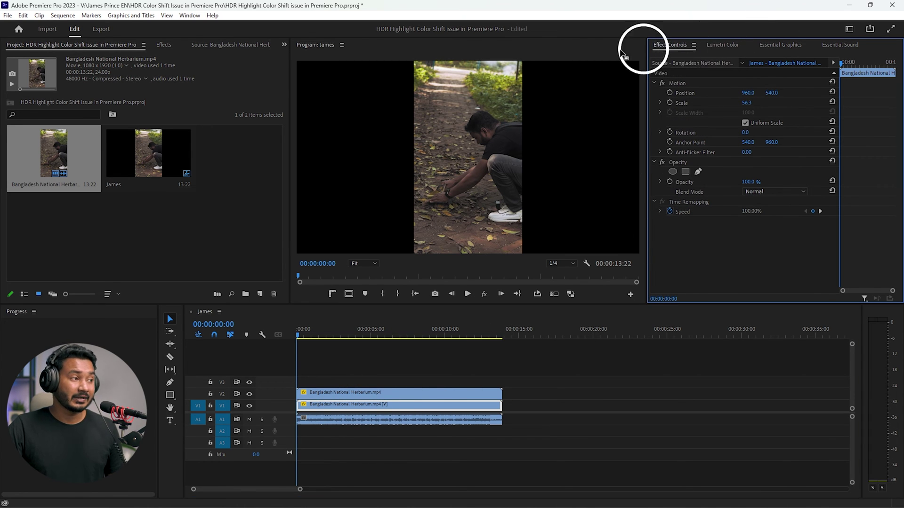
{"action": "left_click", "coordinate": [194, 17]}
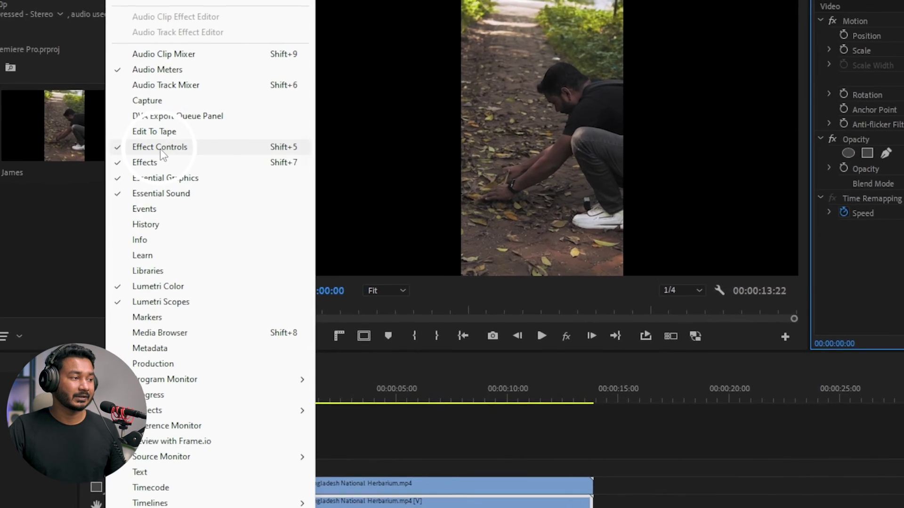
{"action": "left_click", "coordinate": [160, 147]}
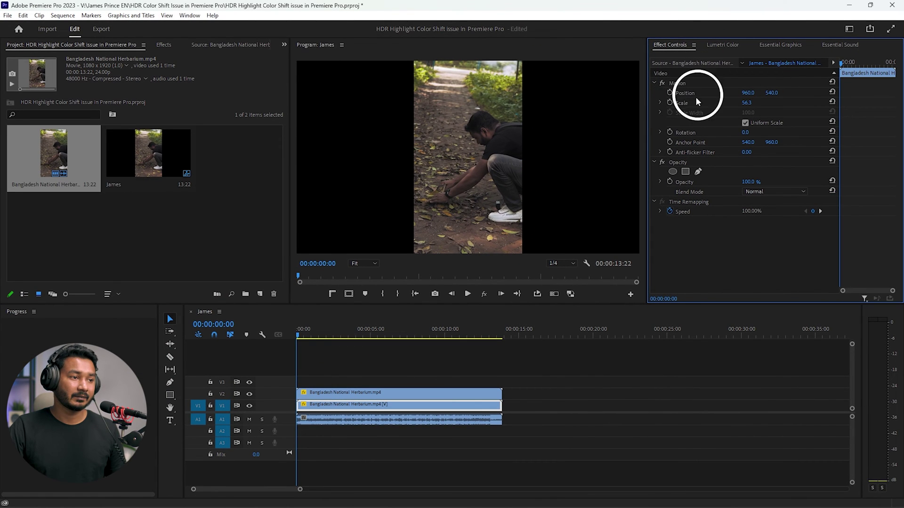
- Set the V1 clip's Motion Scale to 180 and hide track V1 to compare
{"action": "left_click", "coordinate": [680, 83]}
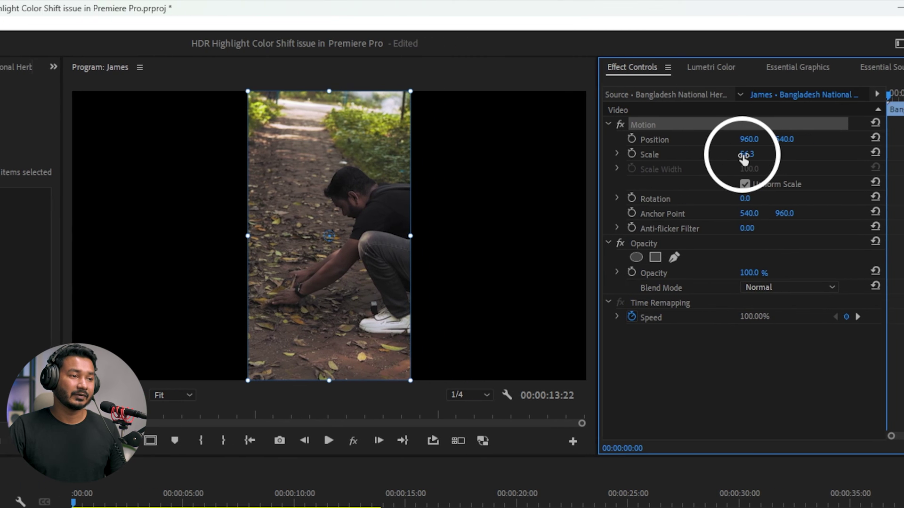
{"action": "left_click_drag", "start_coordinate": [740, 157], "coordinate": [773, 154]}
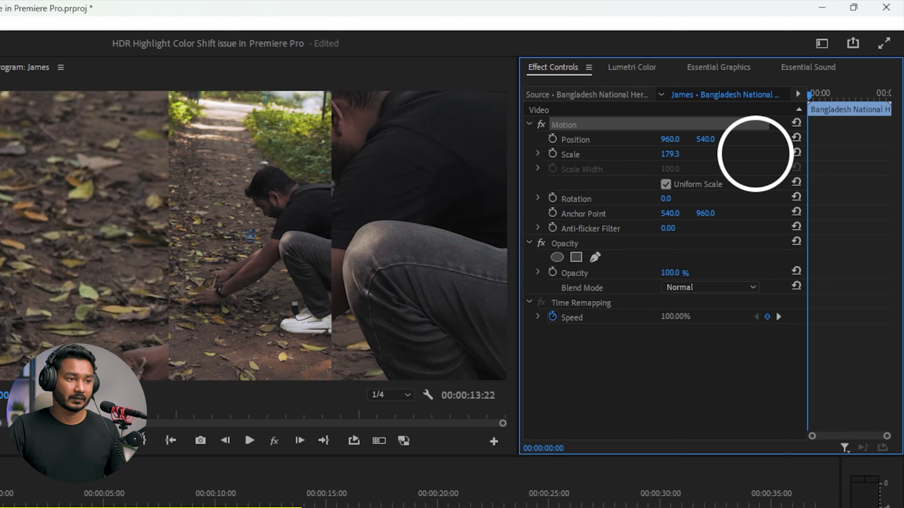
{"action": "left_click", "coordinate": [673, 154]}
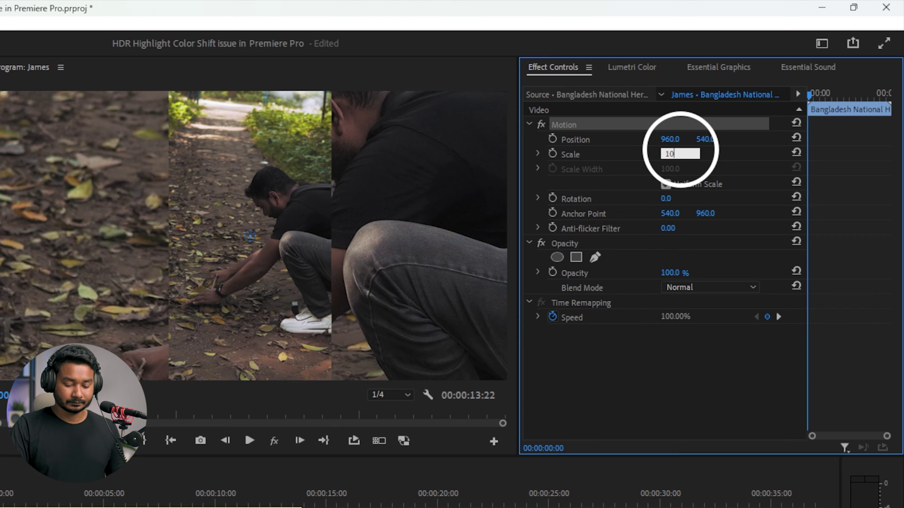
{"action": "type", "text": "180"}
{"action": "key", "text": "Return"}
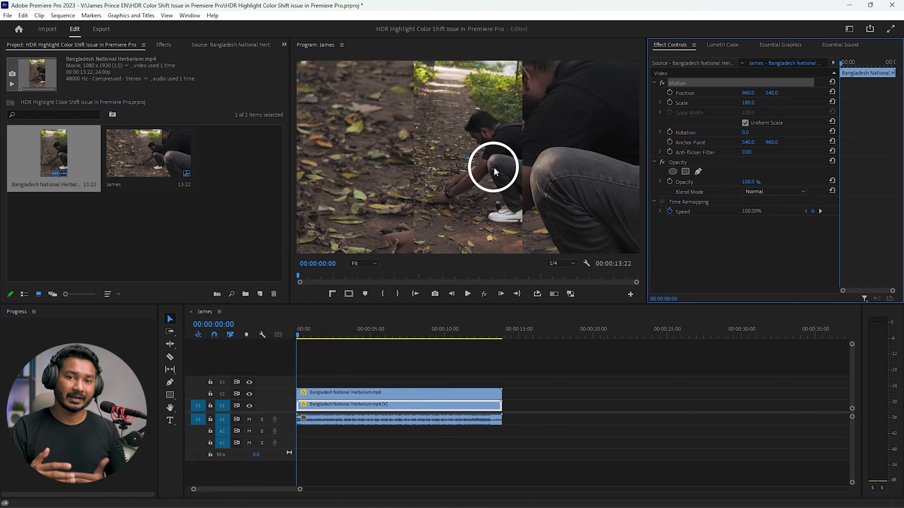
{"action": "left_click", "coordinate": [250, 405]}
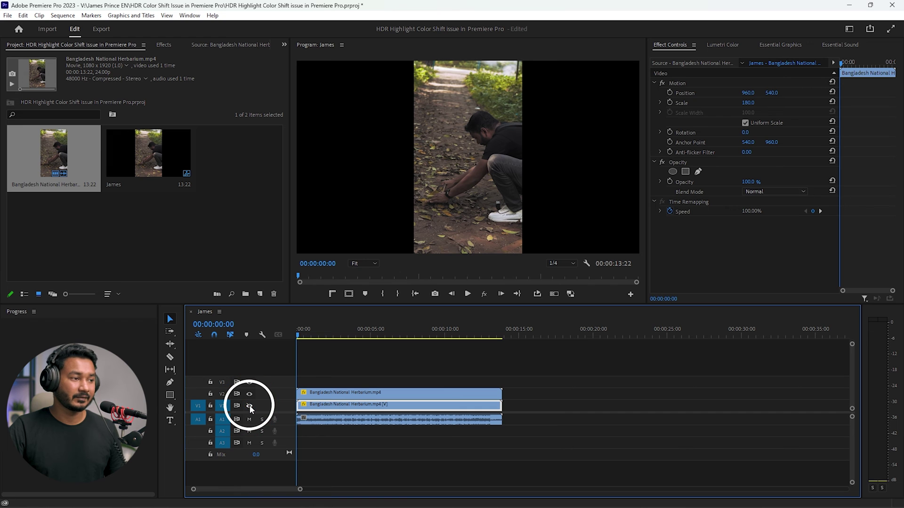
- Re-enable track V1, lower the background clip's Opacity to 59%, and save the project
{"action": "left_click", "coordinate": [249, 405]}
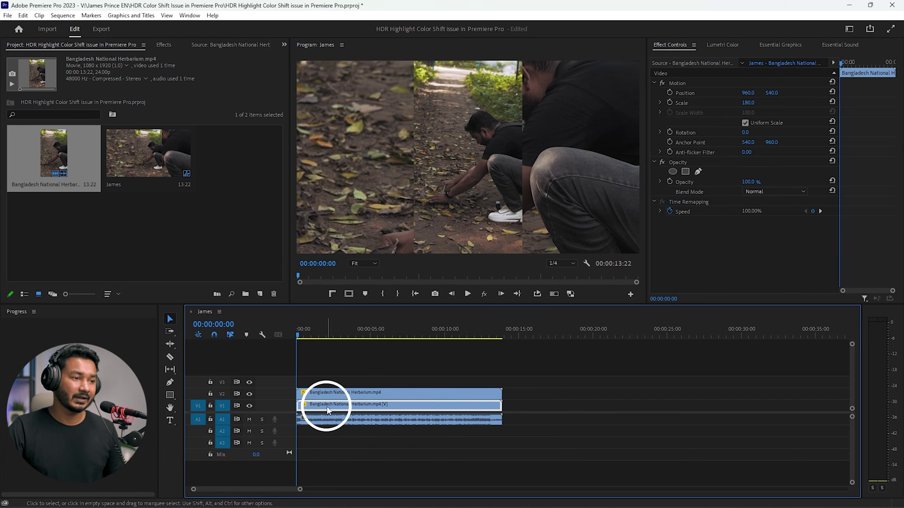
{"action": "left_click", "coordinate": [676, 50]}
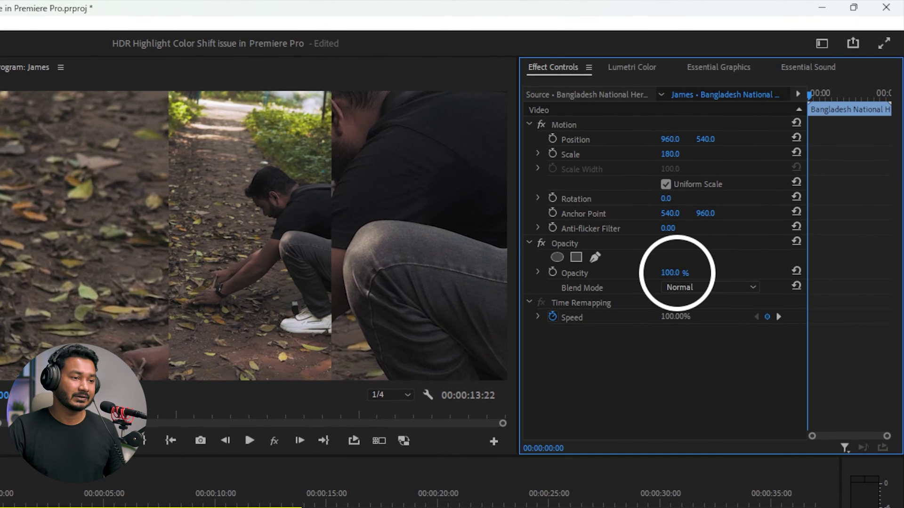
{"action": "left_click_drag", "start_coordinate": [677, 273], "coordinate": [646, 275]}
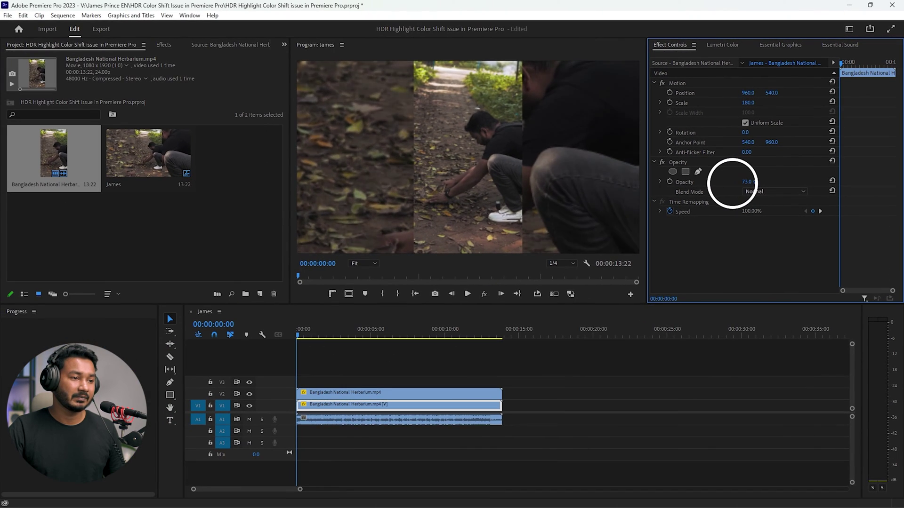
{"action": "left_click_drag", "start_coordinate": [732, 183], "coordinate": [726, 183]}
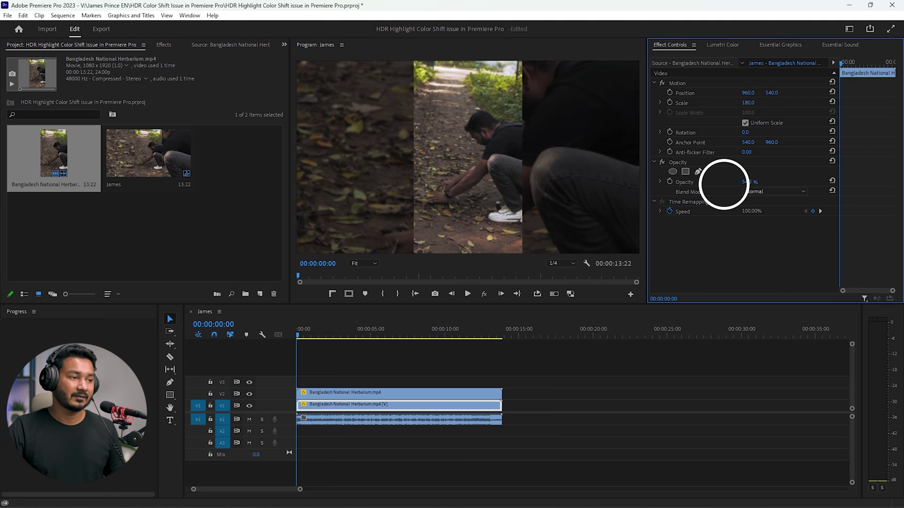
{"action": "left_click", "coordinate": [754, 181]}
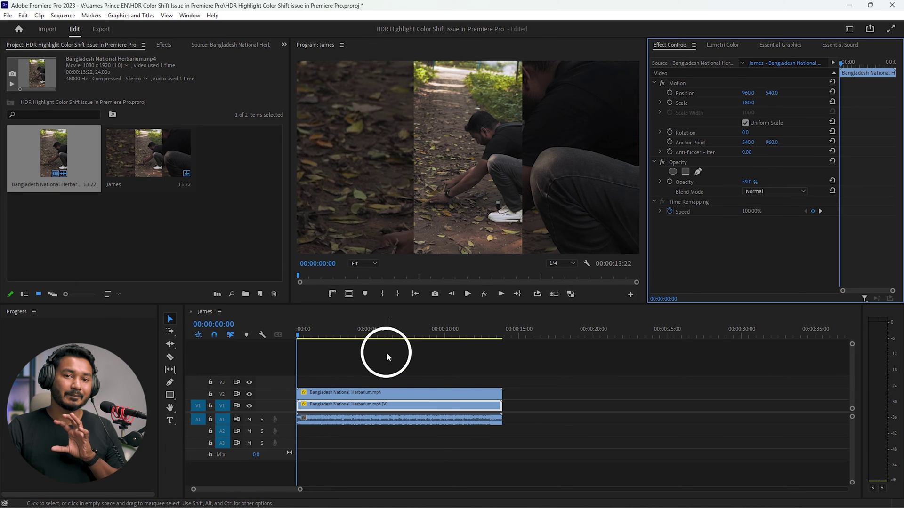
{"action": "key", "text": "ctrl+s"}
- Search the Effects panel for 'gau' and select Gaussian Blur
{"action": "left_click", "coordinate": [208, 80]}
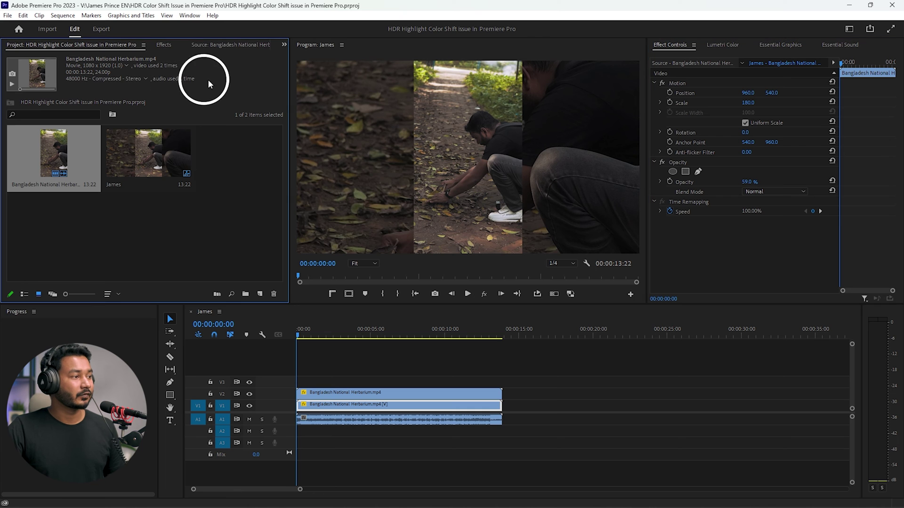
{"action": "left_click", "coordinate": [172, 44]}
{"action": "left_click", "coordinate": [50, 59]}
{"action": "type", "text": "gau"}
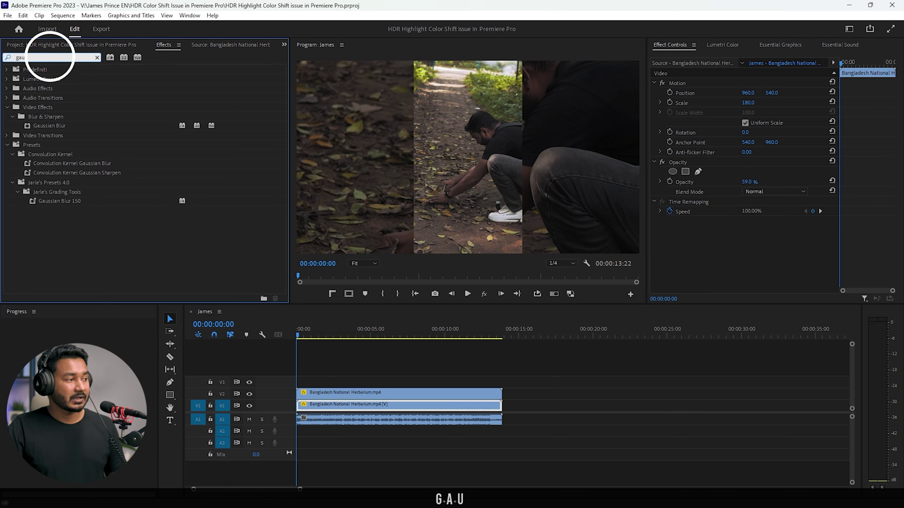
{"action": "left_click", "coordinate": [47, 125]}
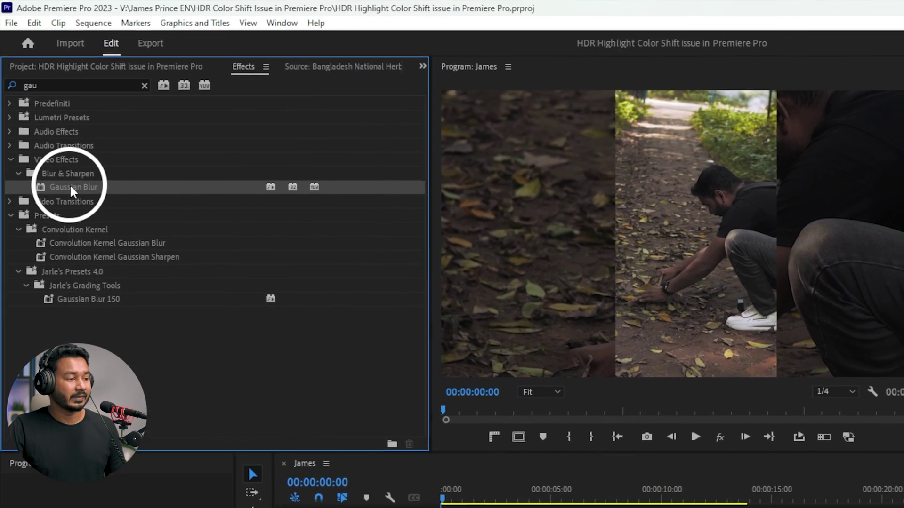
- Apply Gaussian Blur to the V1 background clip and set Blurriness to 34
{"action": "left_click_drag", "start_coordinate": [70, 184], "coordinate": [508, 507]}
{"action": "left_click_drag", "start_coordinate": [344, 411], "coordinate": [342, 409]}
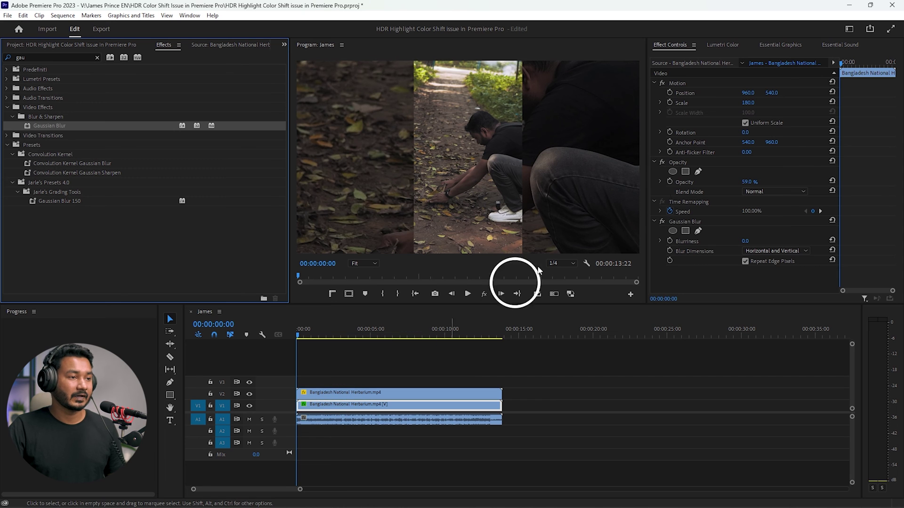
{"action": "left_click", "coordinate": [674, 53]}
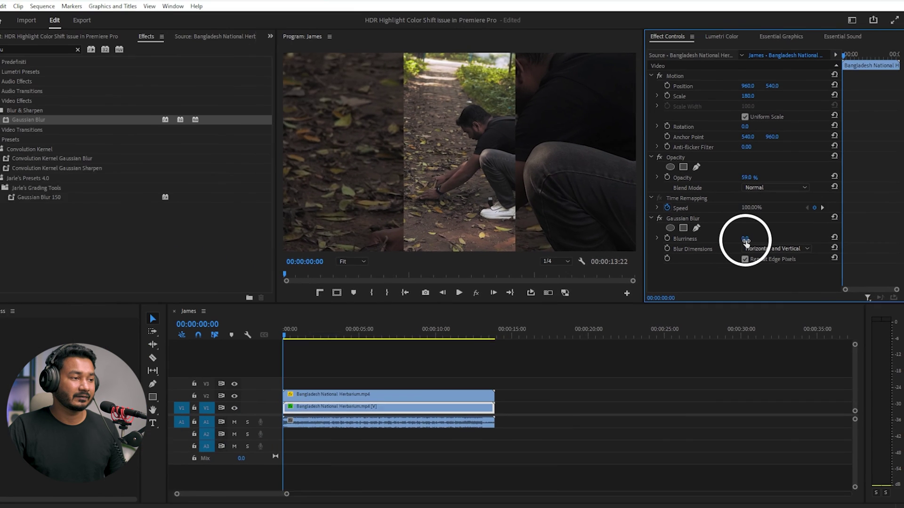
{"action": "left_click_drag", "start_coordinate": [745, 241], "coordinate": [761, 241]}
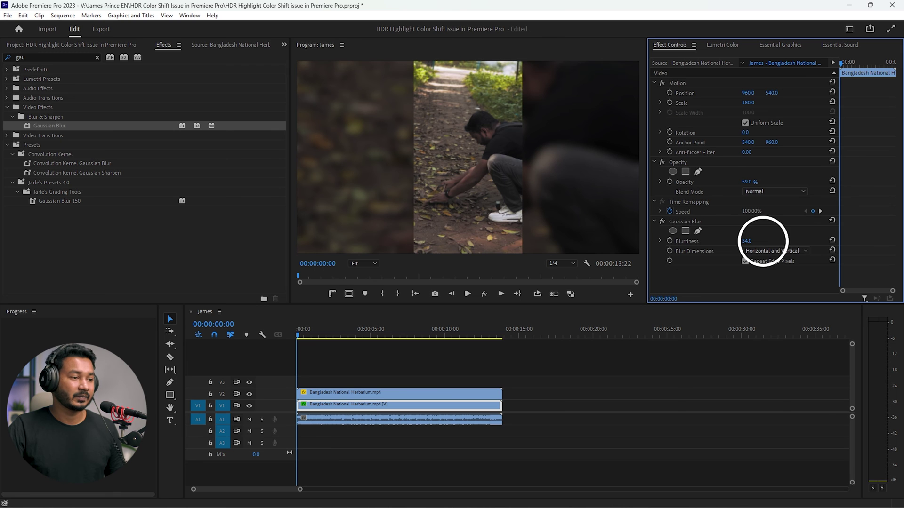
{"action": "left_click_drag", "start_coordinate": [762, 241], "coordinate": [747, 242]}
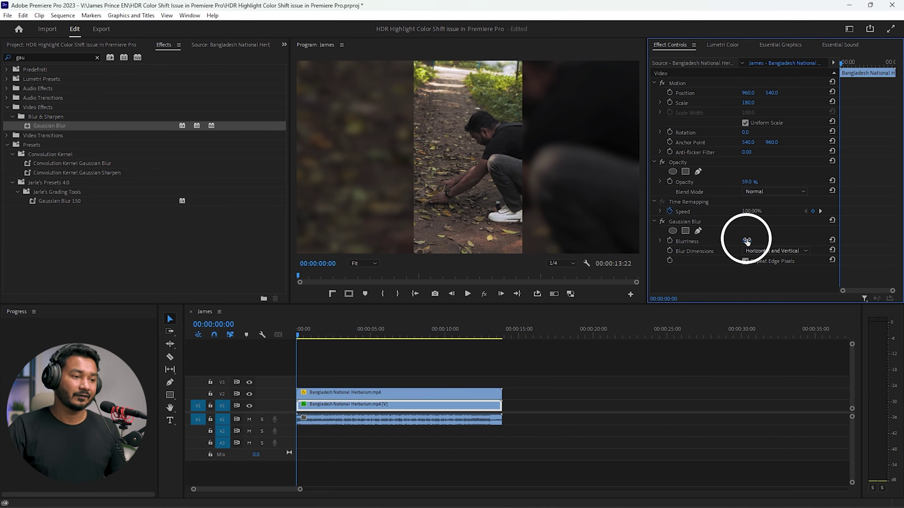
{"action": "left_click", "coordinate": [294, 328]}
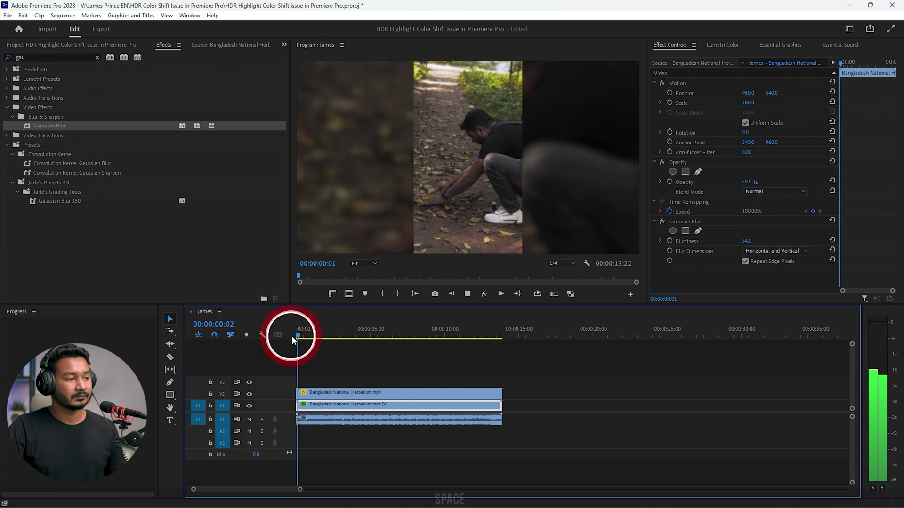
- Play the James sequence to check the blurred, dimmed sides, then stop playback
{"action": "key", "text": "space"}
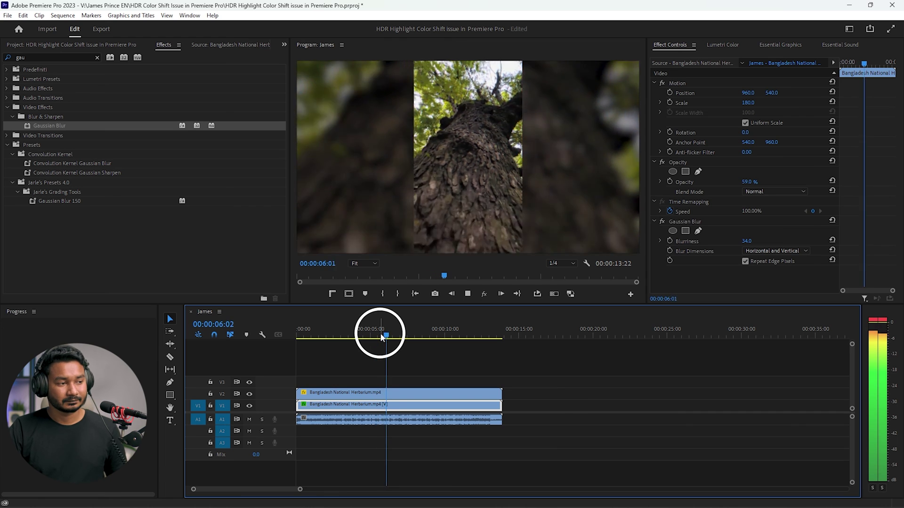
{"action": "key", "text": "space"}
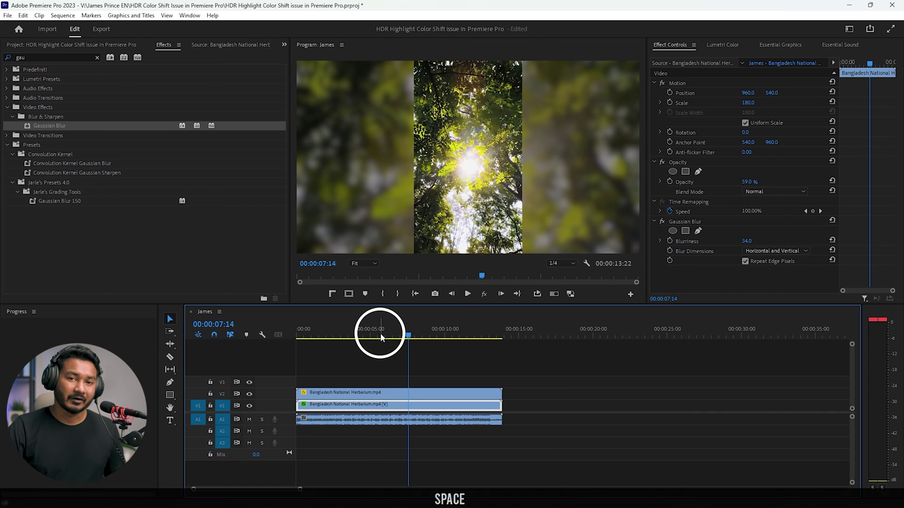